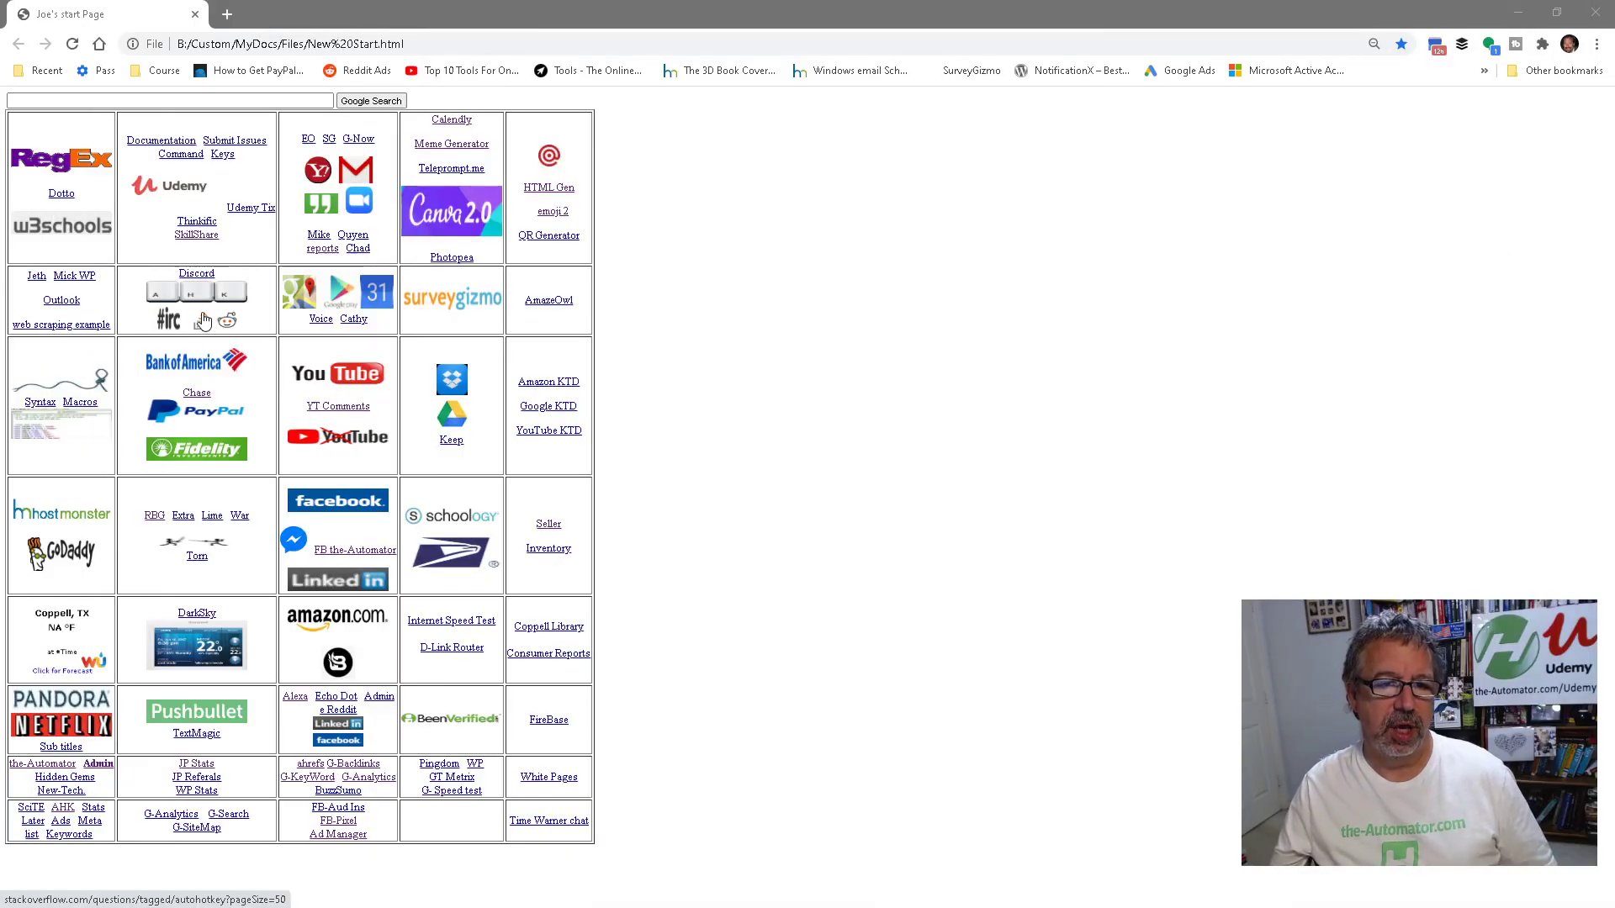
# Reach the AutoHotkey Community forum board index via the bookmark, homepage logo and Forum button.
pyautogui.click(205, 298)
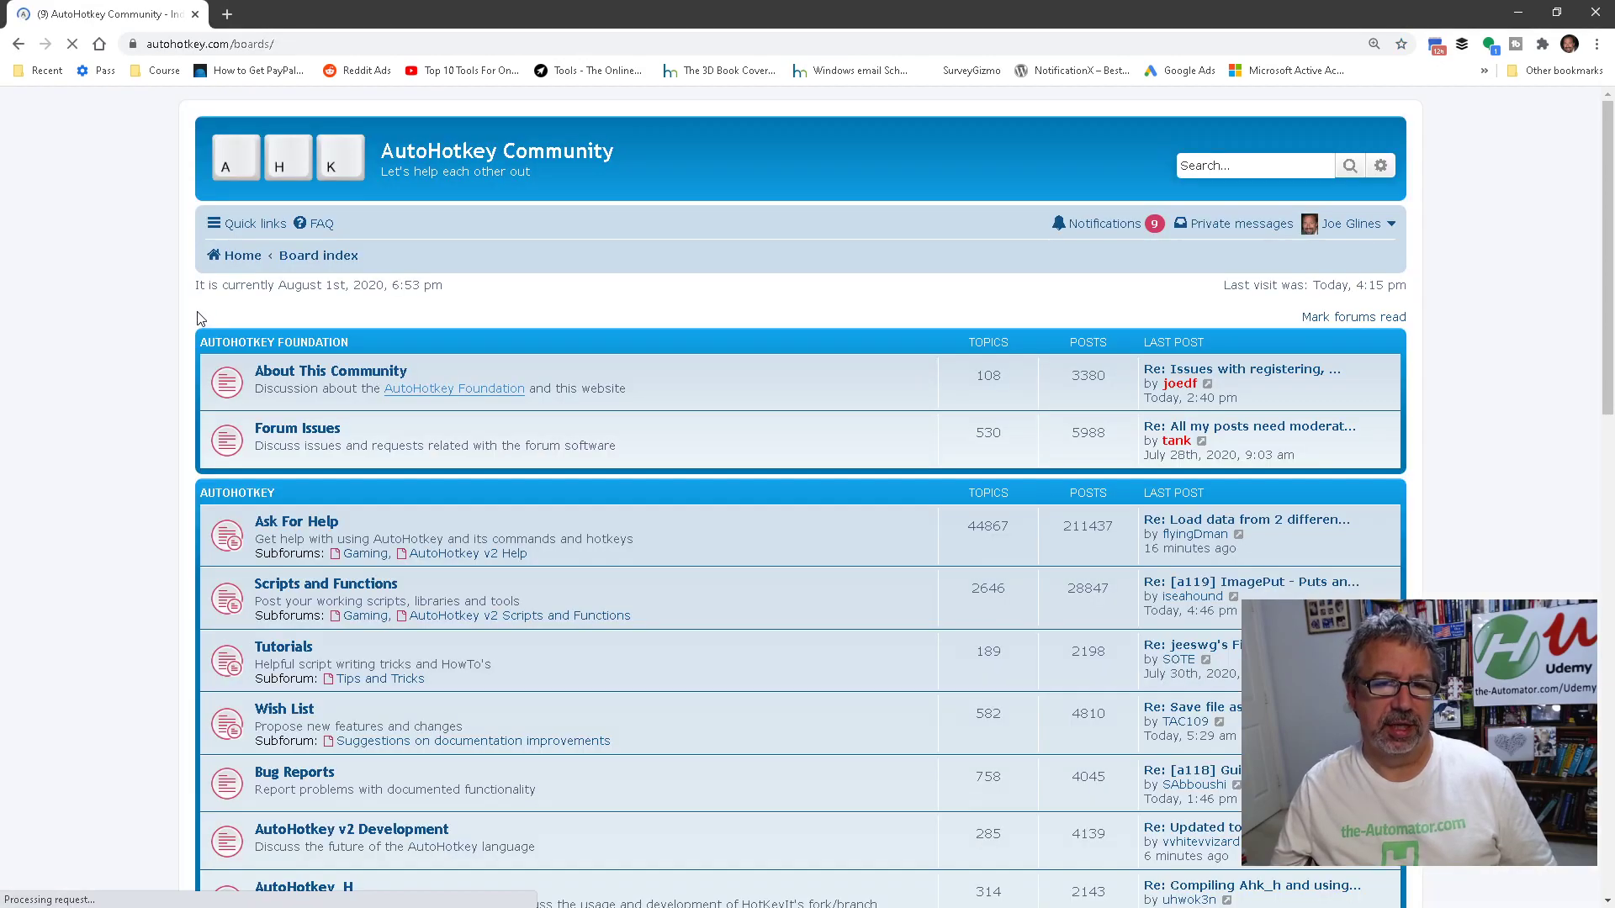
pyautogui.click(238, 154)
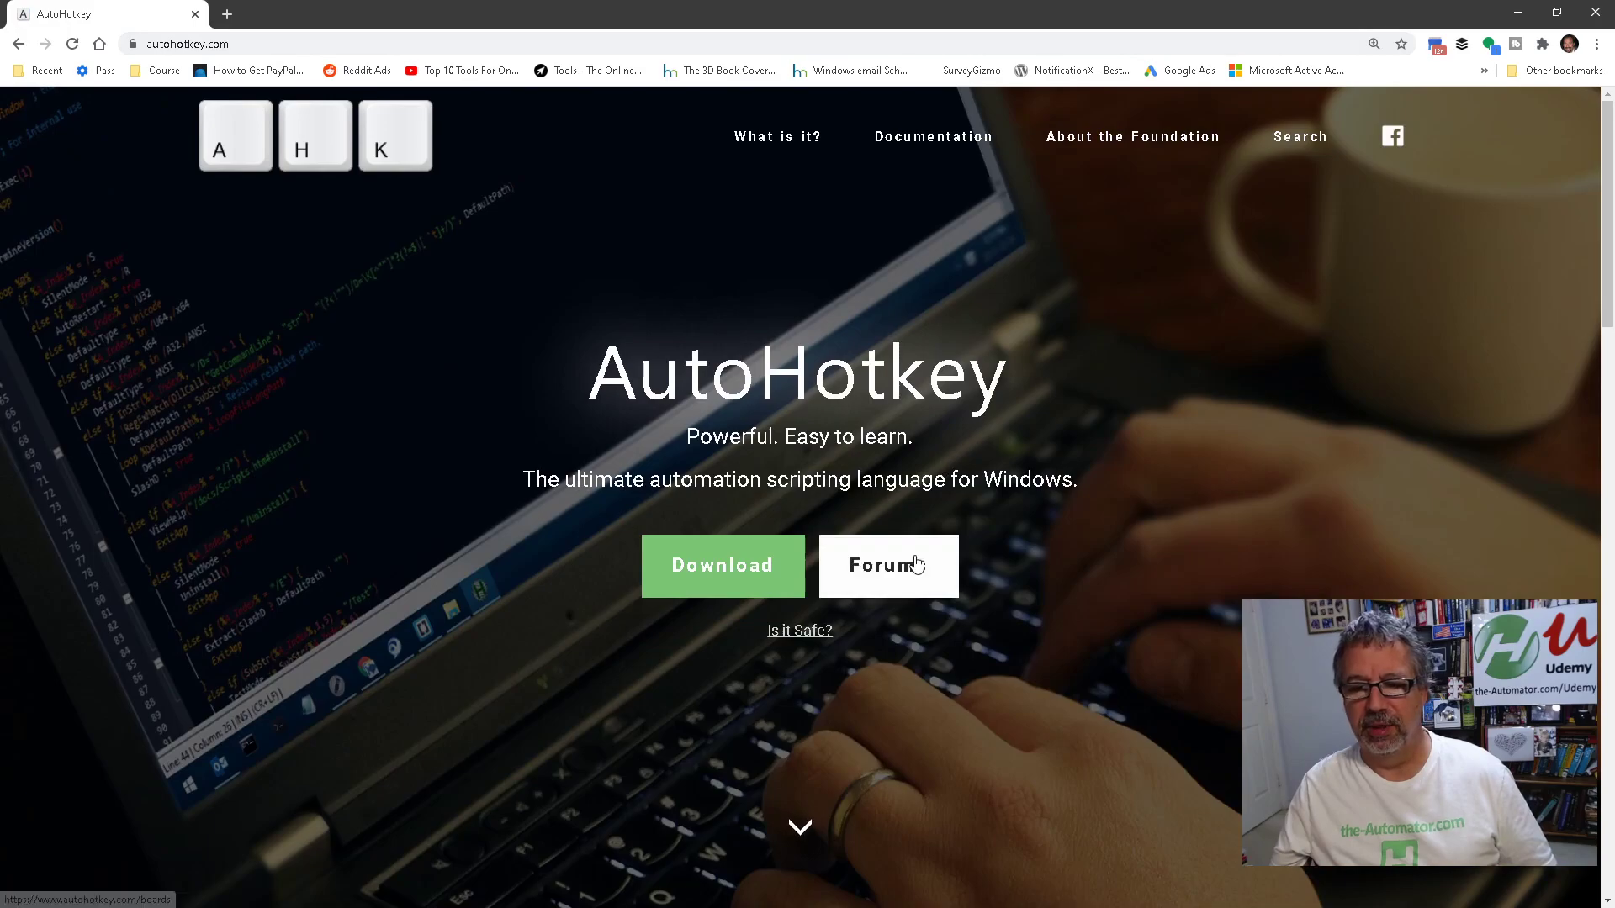
pyautogui.click(919, 566)
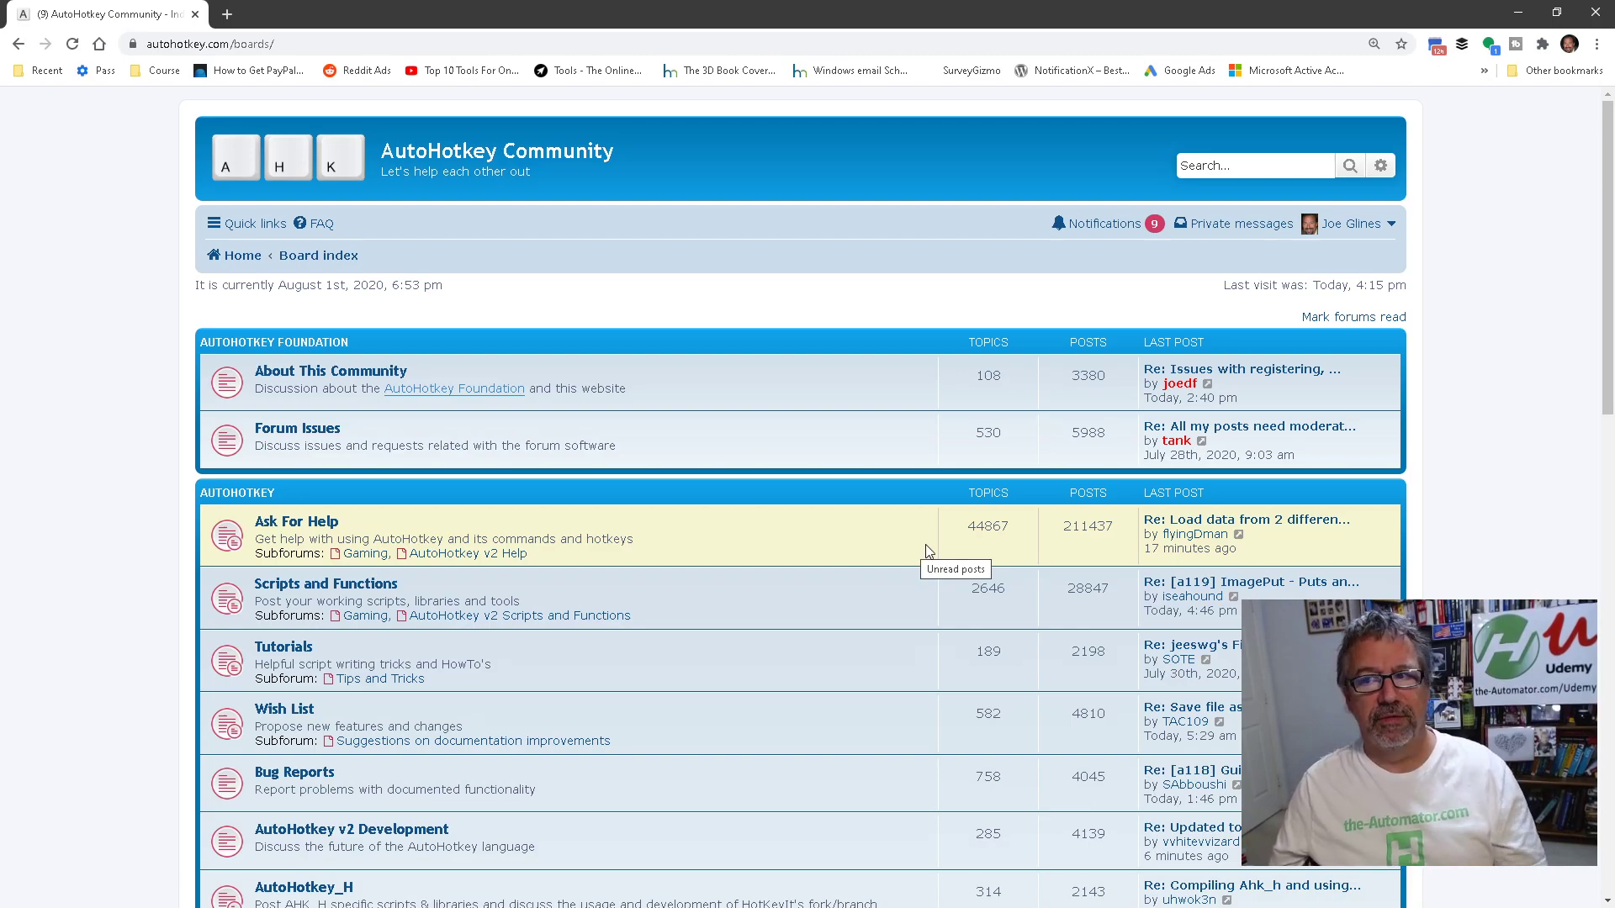
# View the member profile and highlight the 'Courses on AutoHotkey' line in its signature.
pyautogui.click(1356, 225)
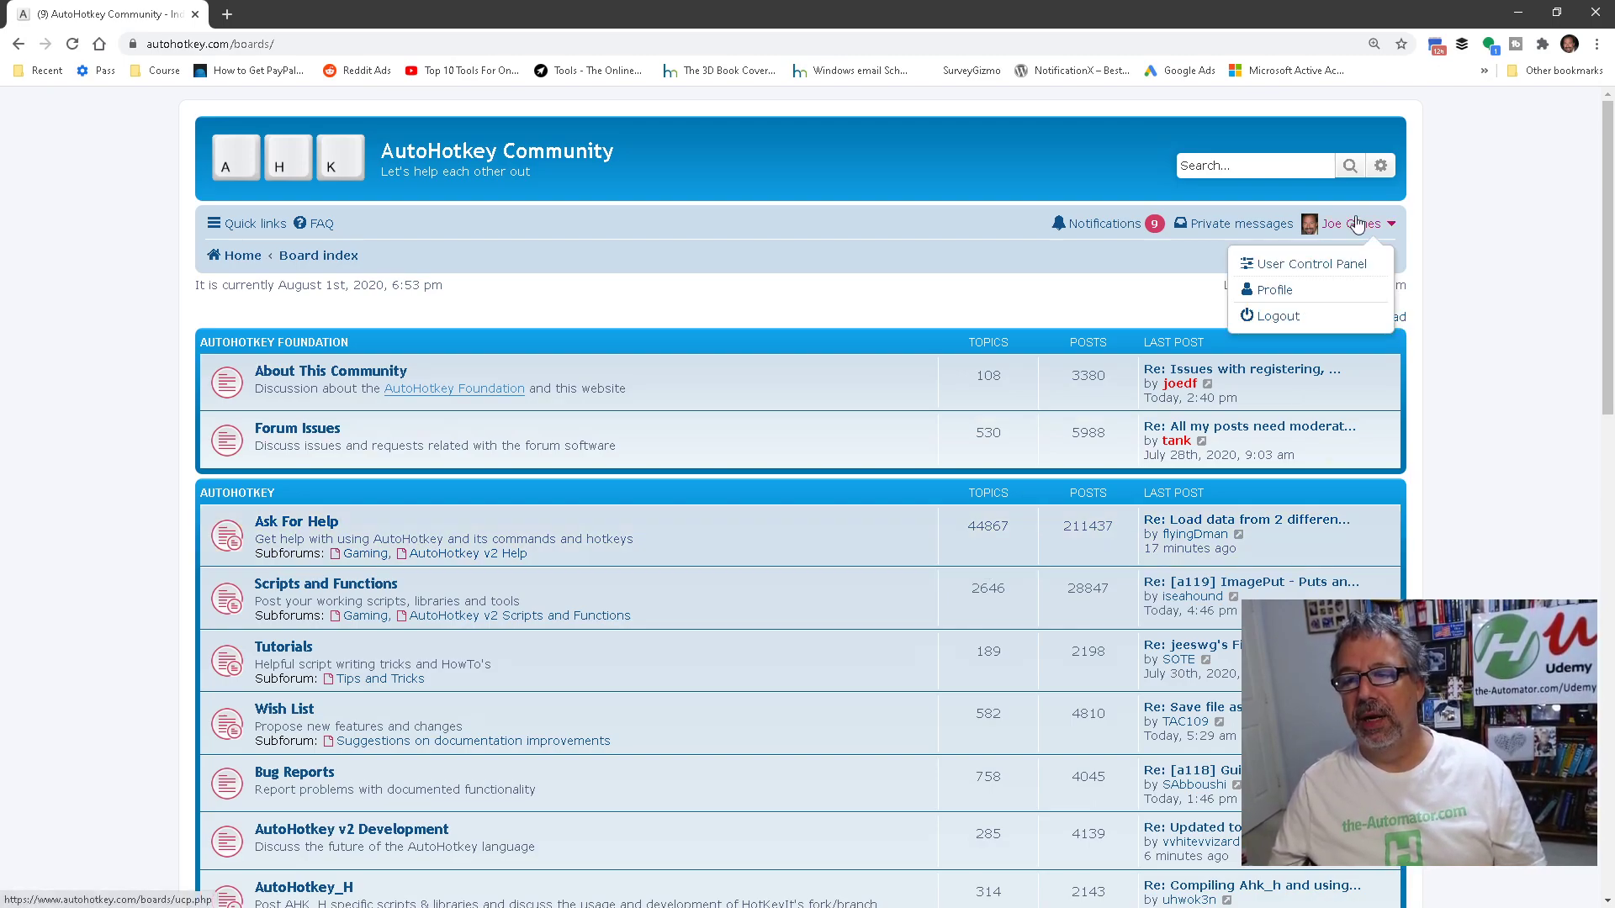
pyautogui.click(1277, 299)
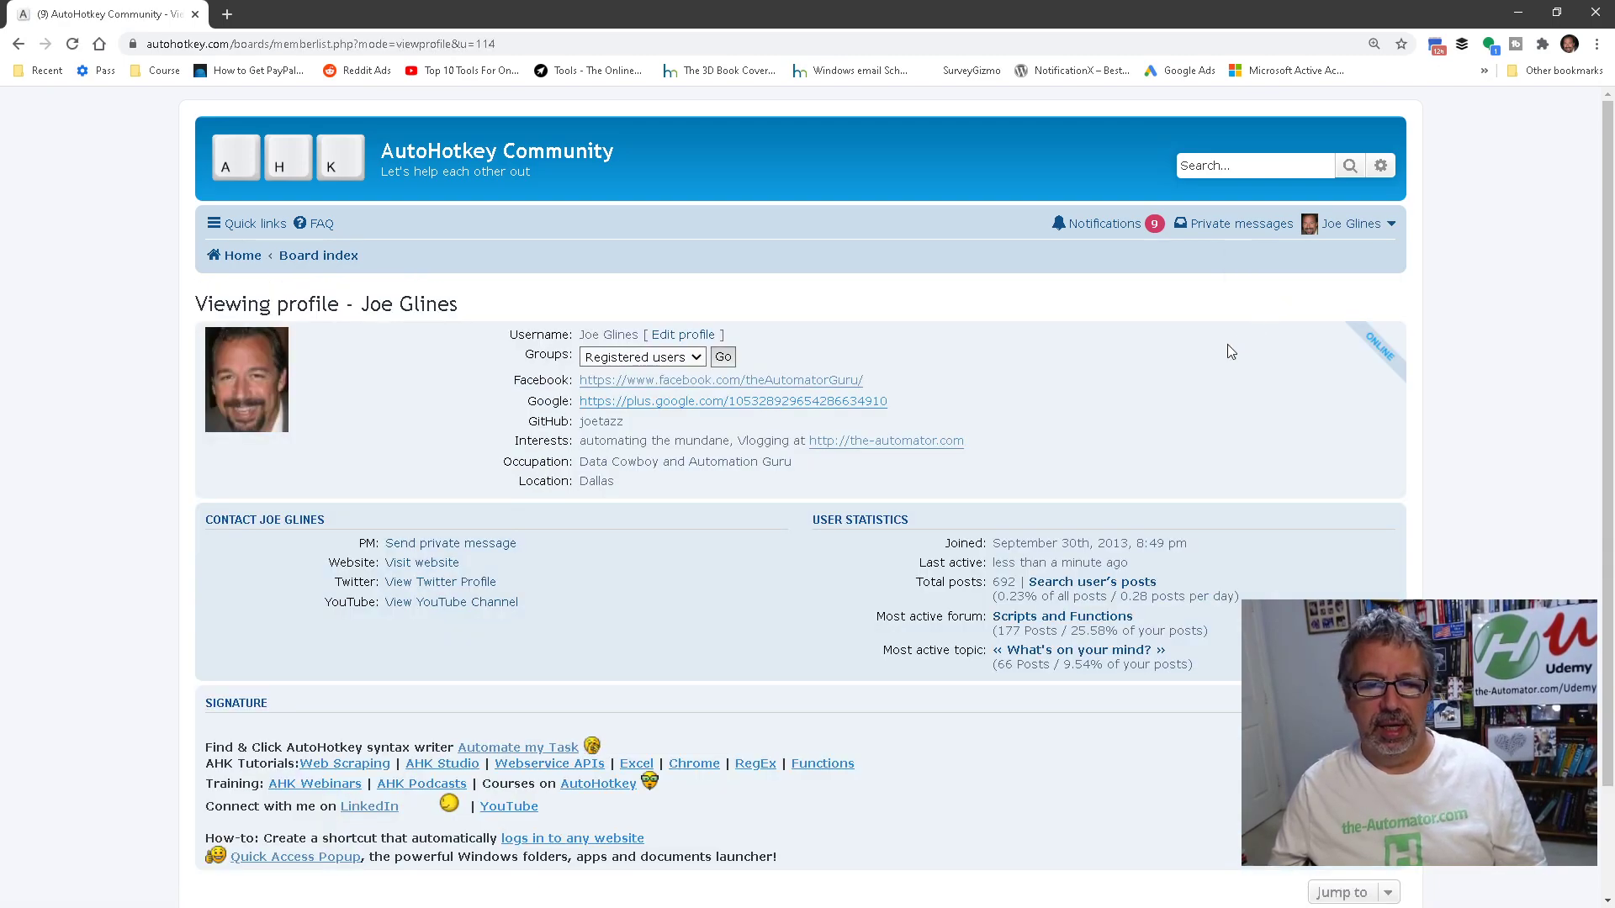
pyautogui.scroll(-2, 1192, 433)
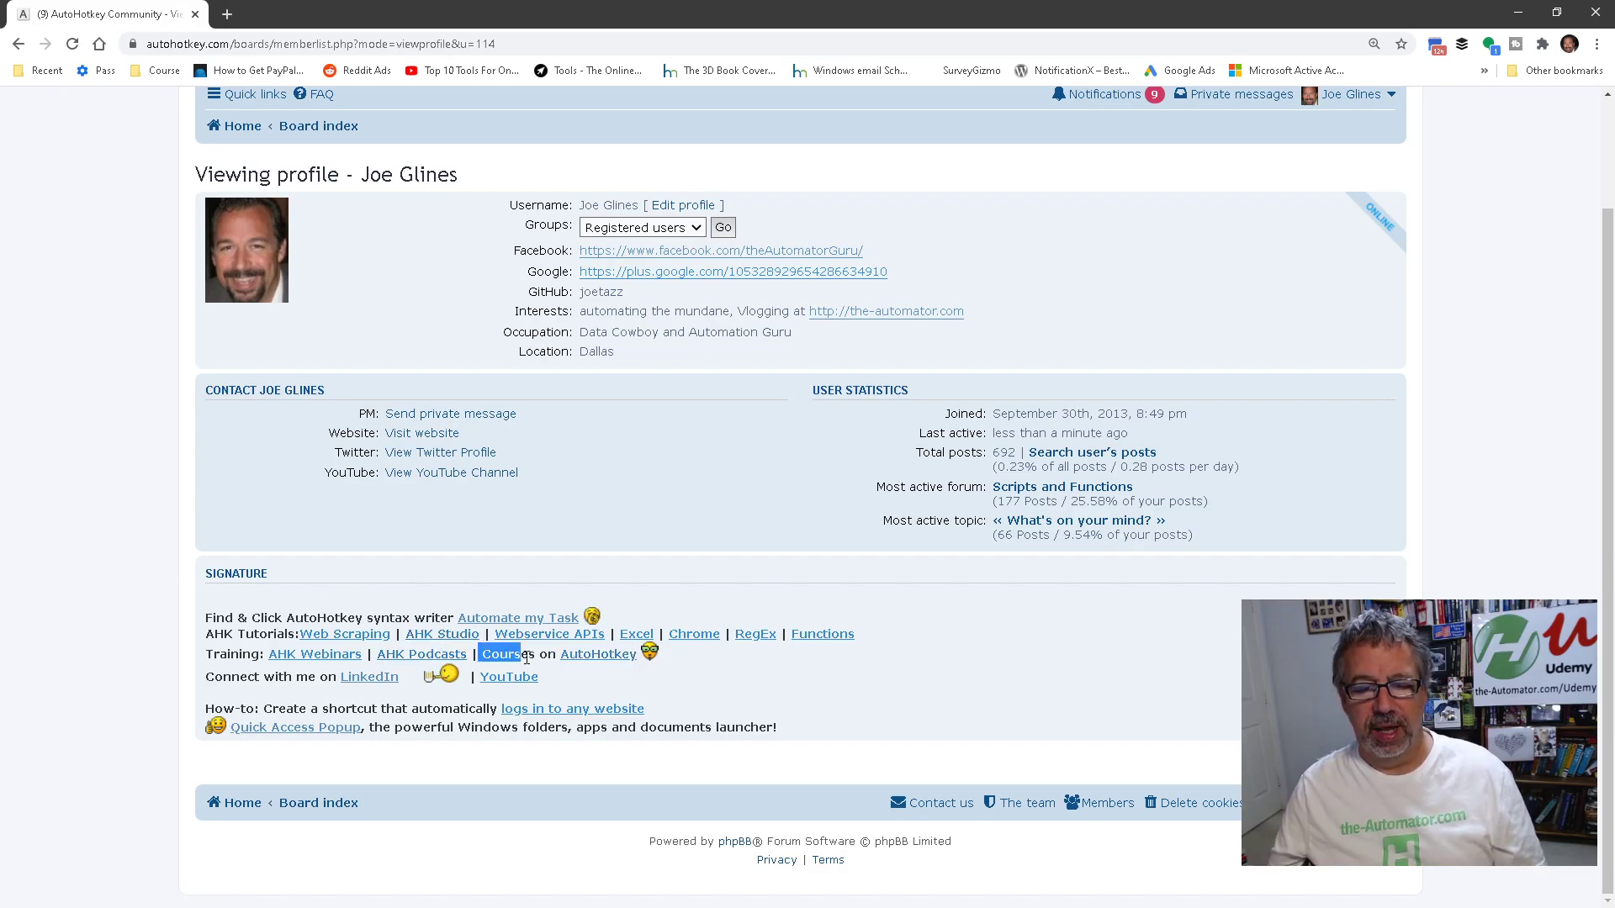
pyautogui.moveTo(481, 655); pyautogui.dragTo(618, 655)
pyautogui.click(668, 661)
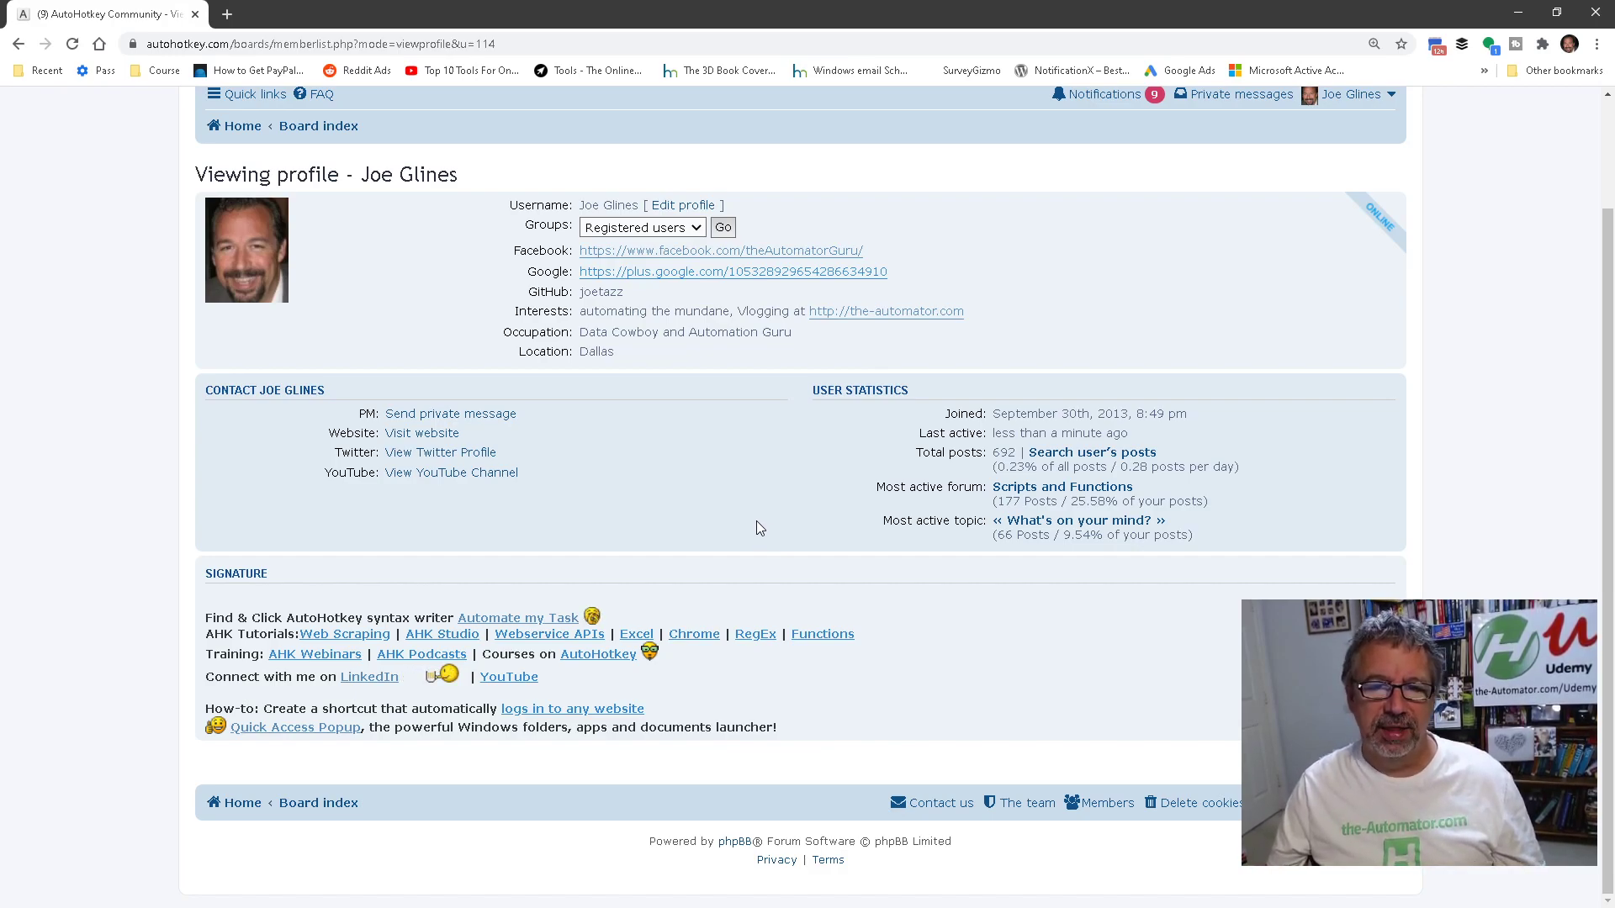
# Reach the Edit signature page and select the 'Courses on' markup line for copying.
pyautogui.click(688, 208)
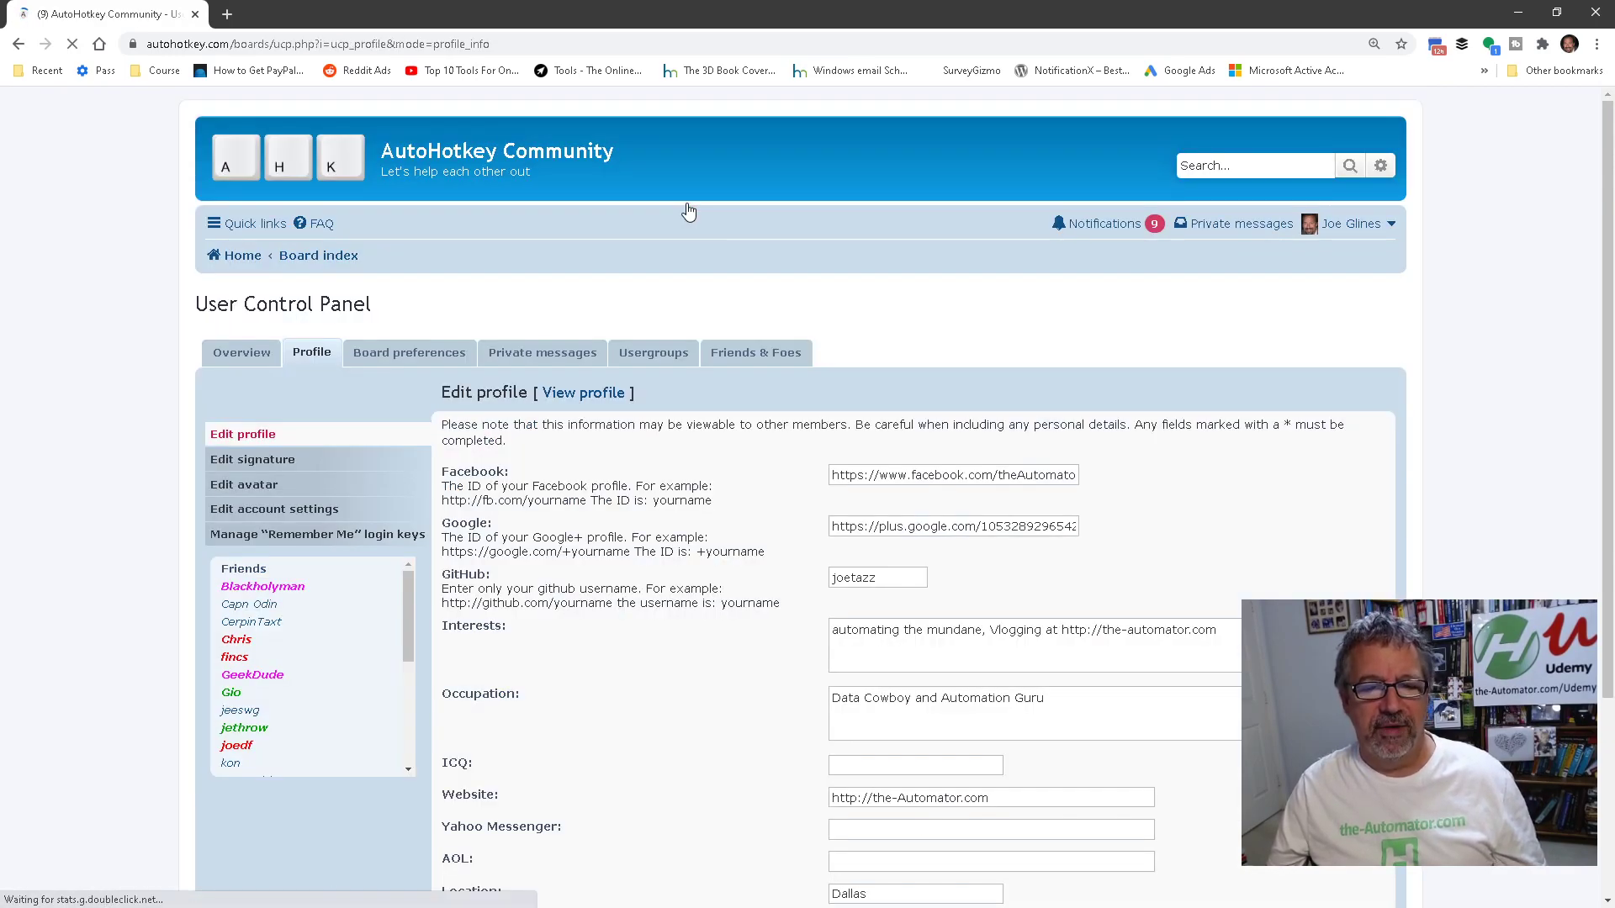
pyautogui.click(253, 464)
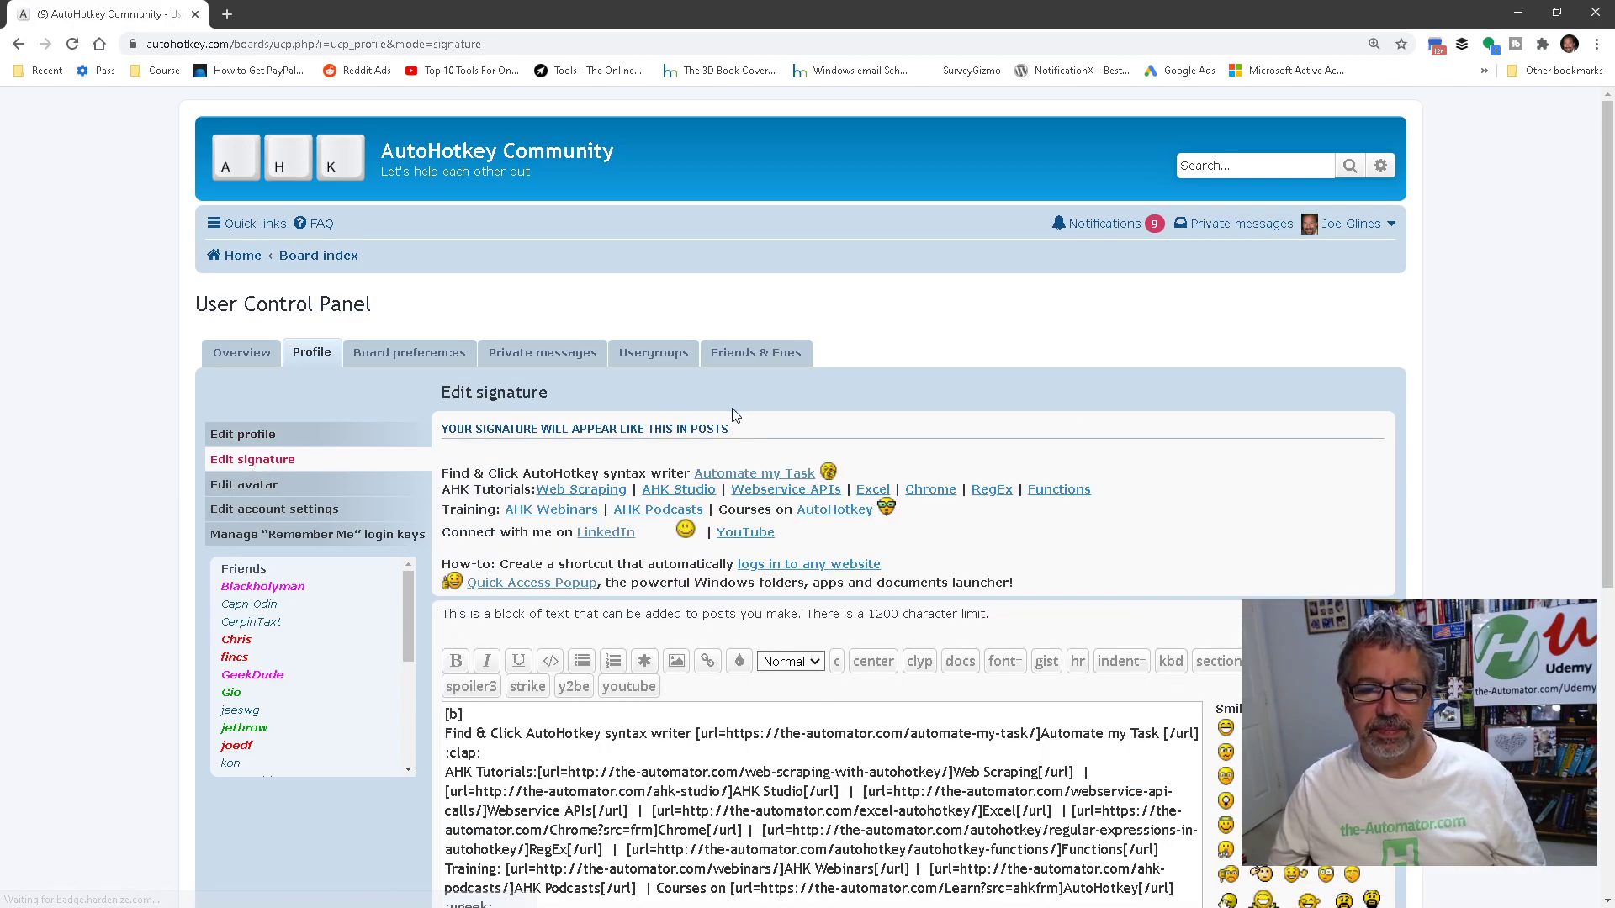
pyautogui.scroll(-2, 745, 417)
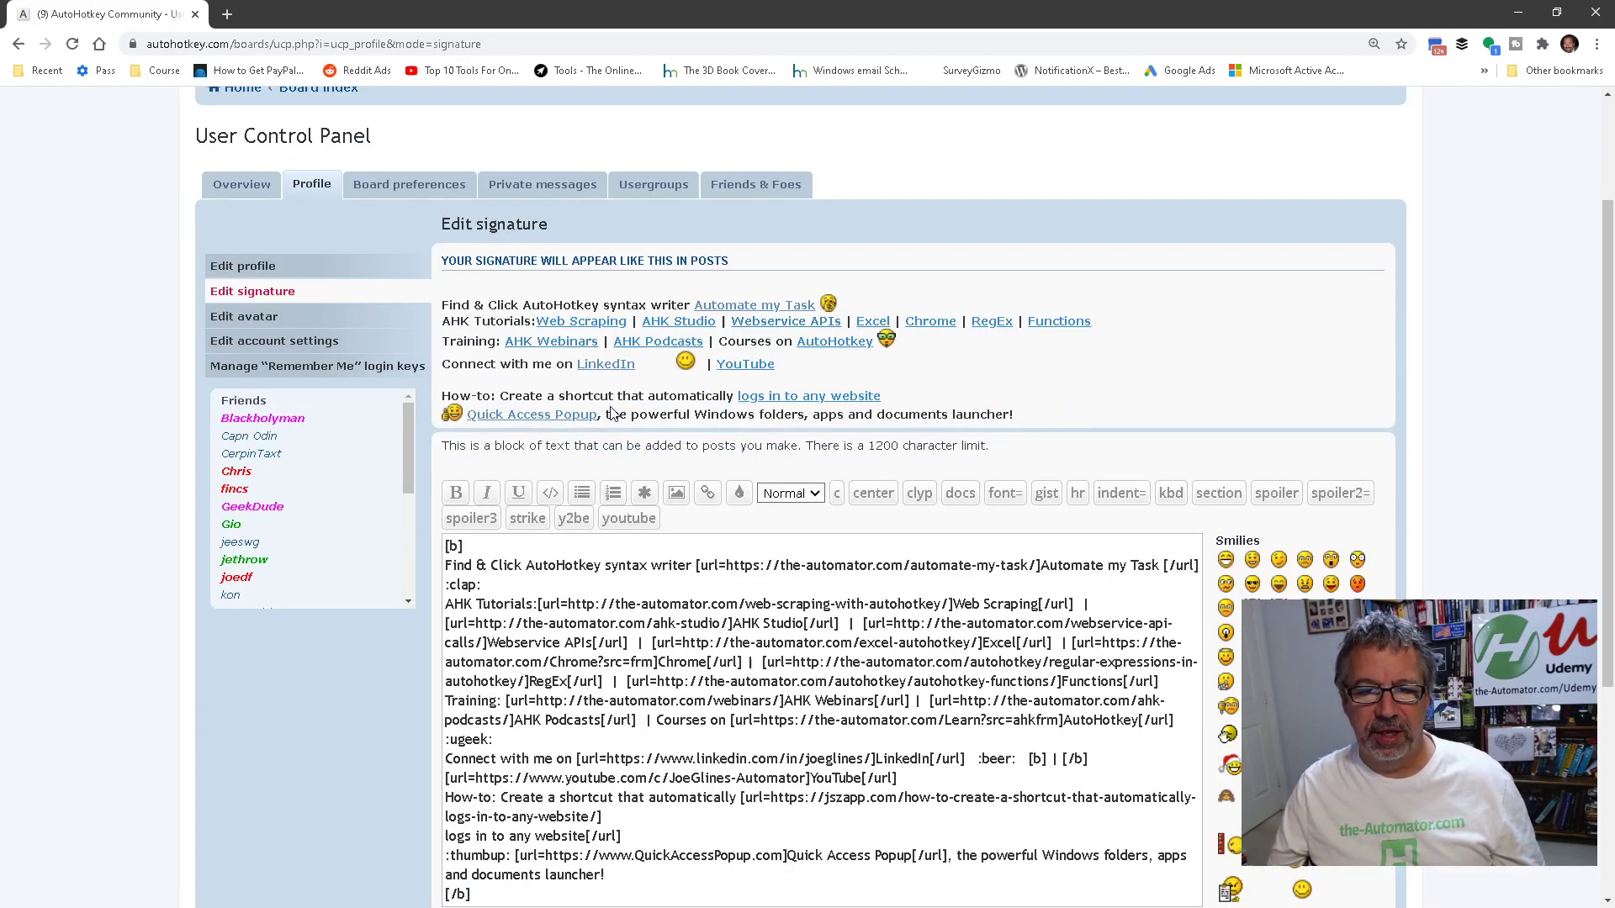
pyautogui.click(820, 697)
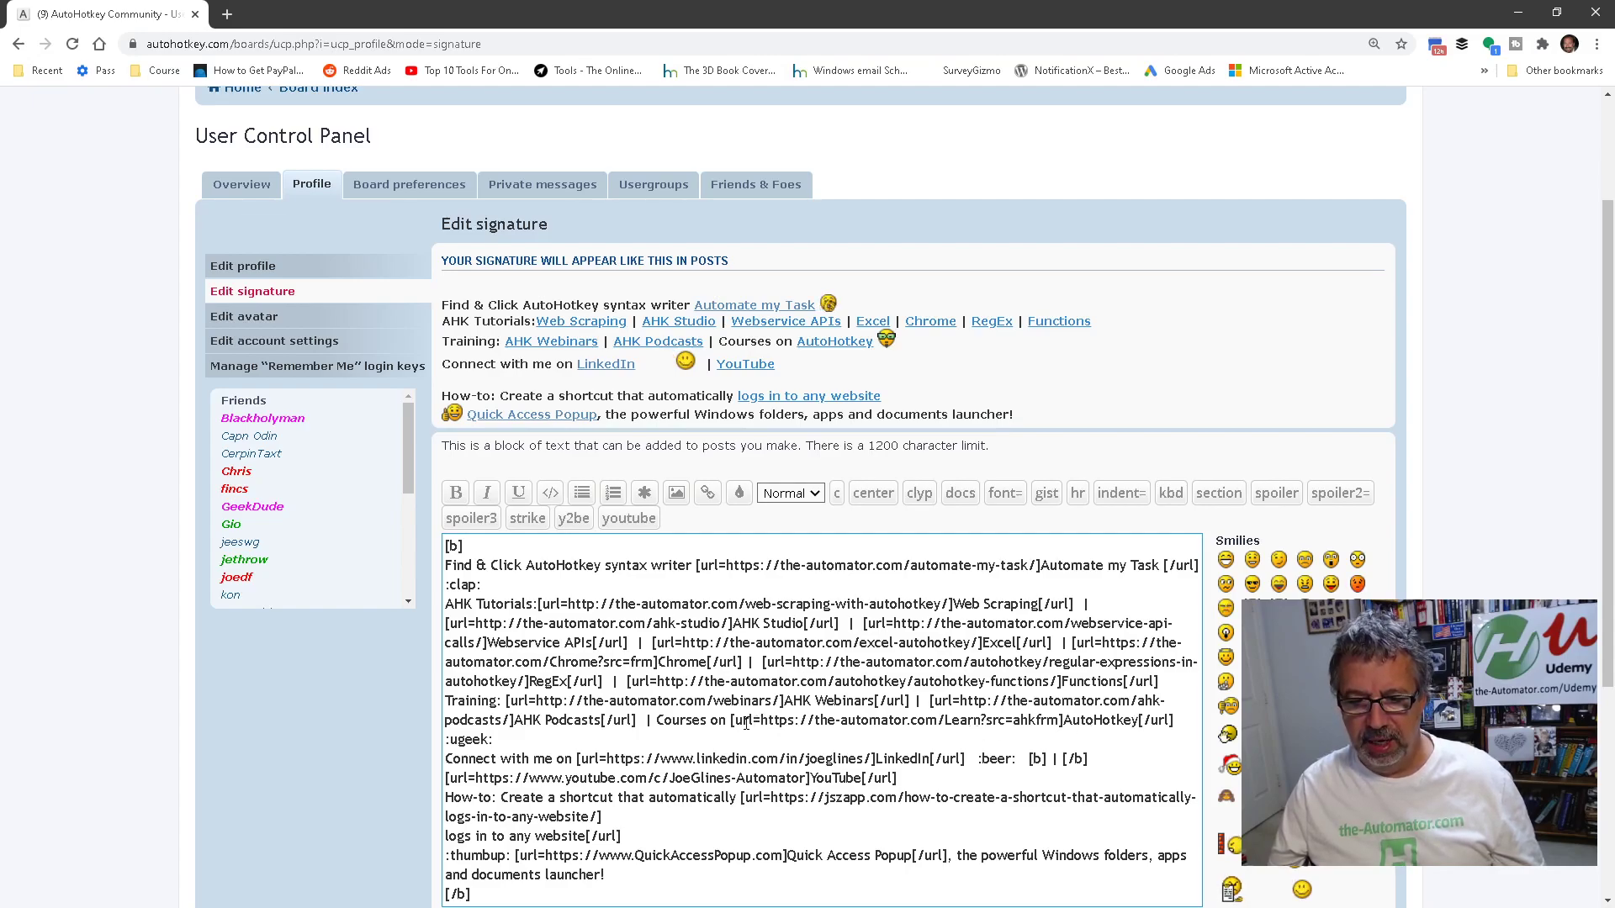
pyautogui.moveTo(653, 721)
pyautogui.mouseDown()
pyautogui.moveTo(905, 719)
pyautogui.moveTo(536, 745)
pyautogui.mouseUp()
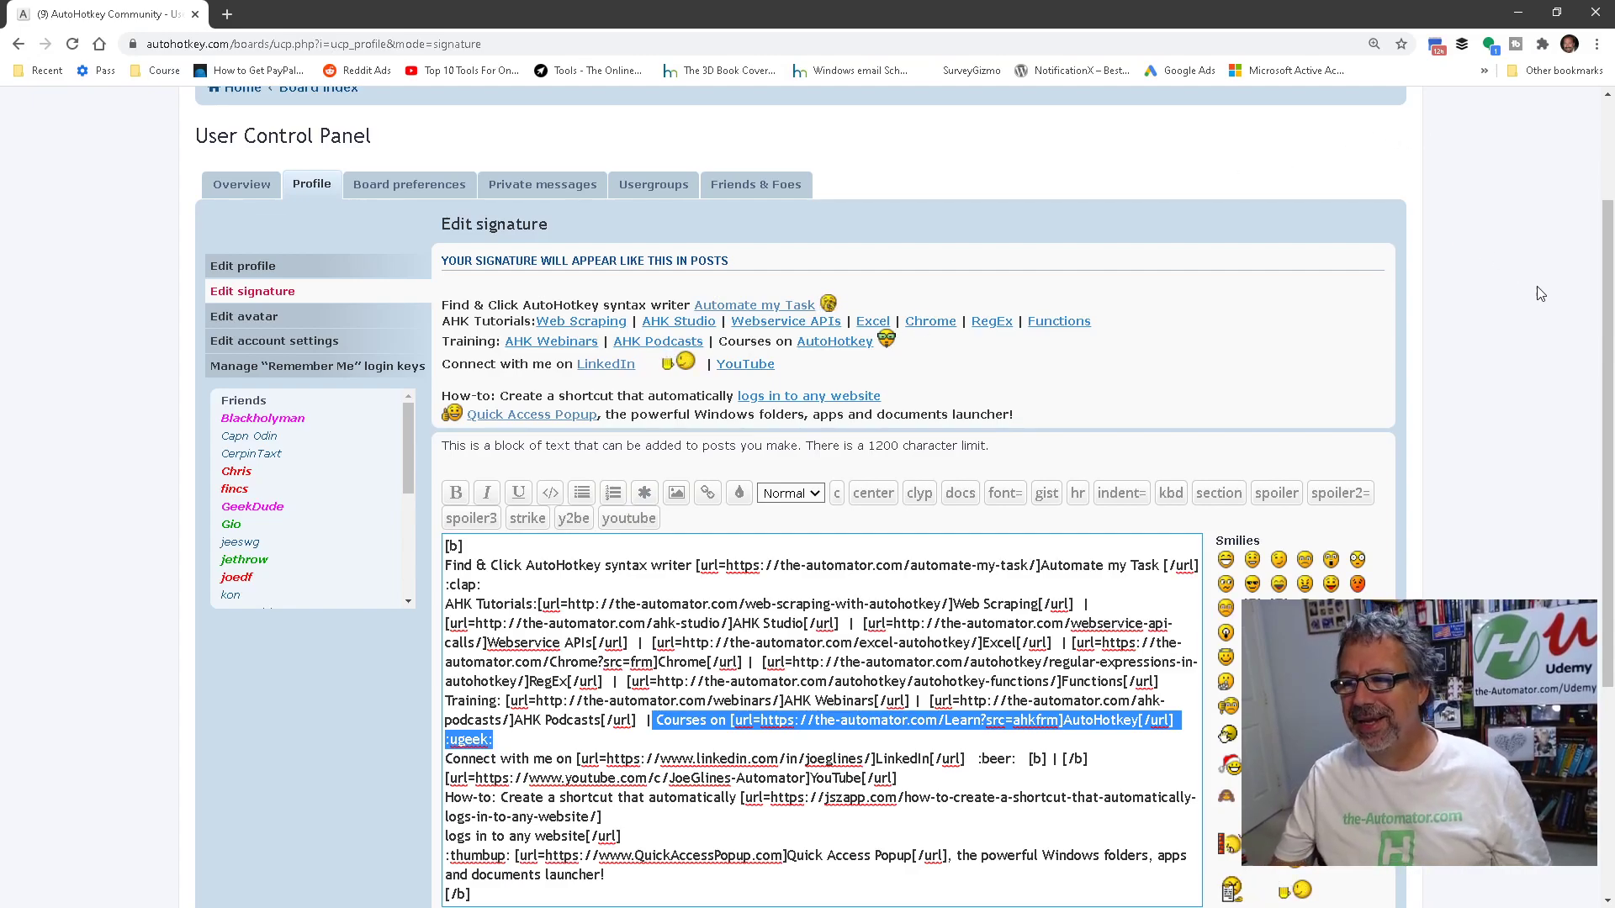
pyautogui.hotkey('alt', 'Tab')
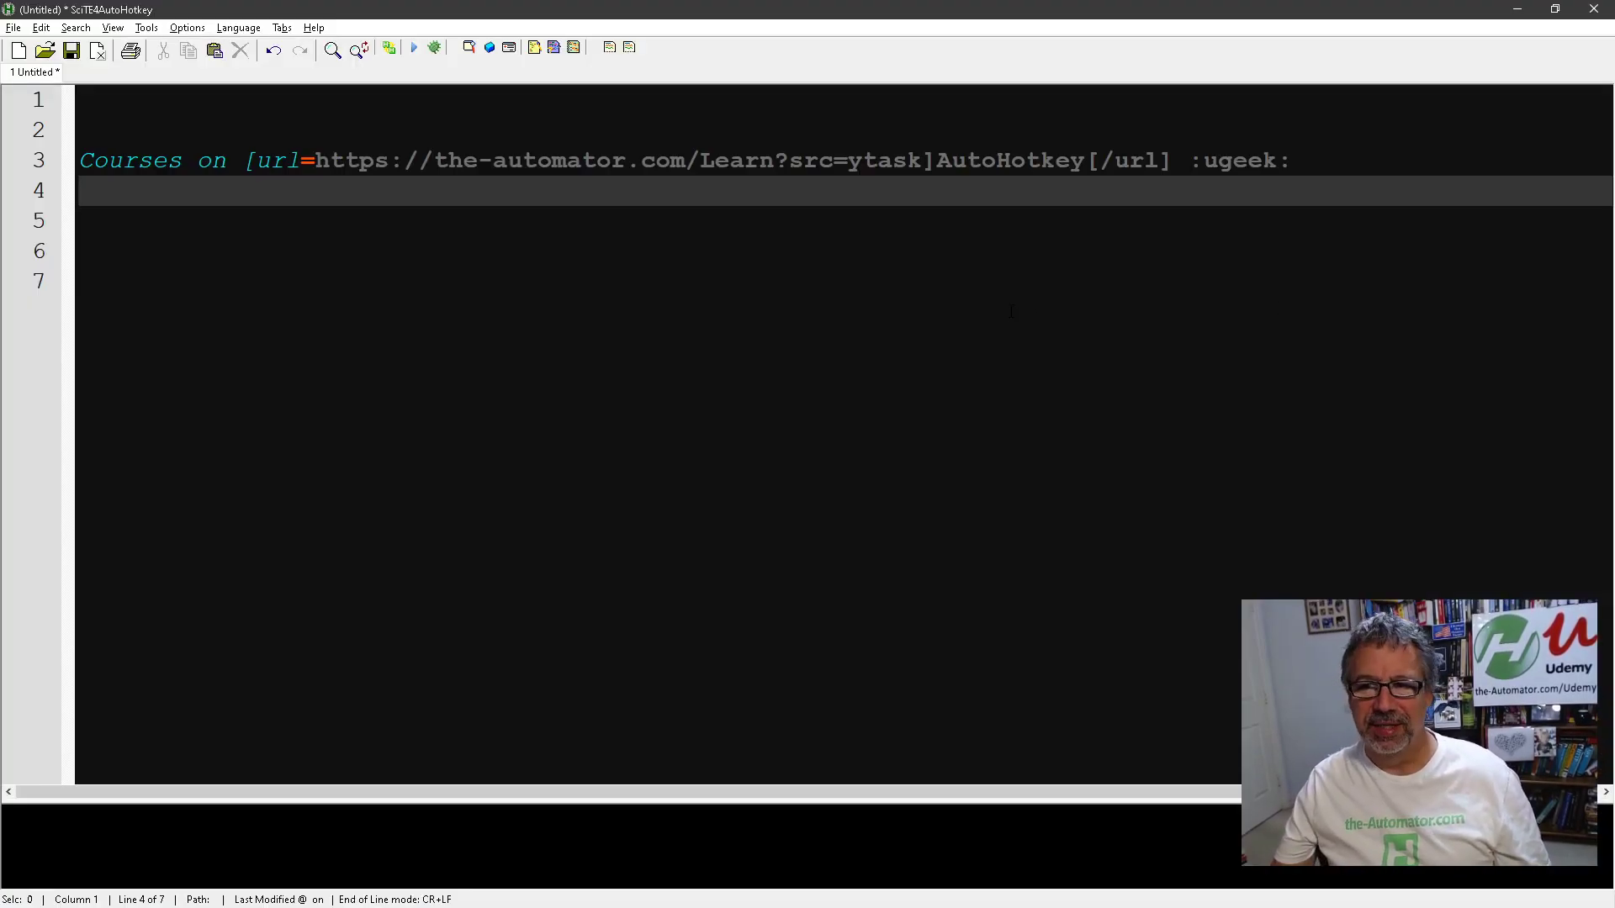
pyautogui.hotkey('ctrl', '+')
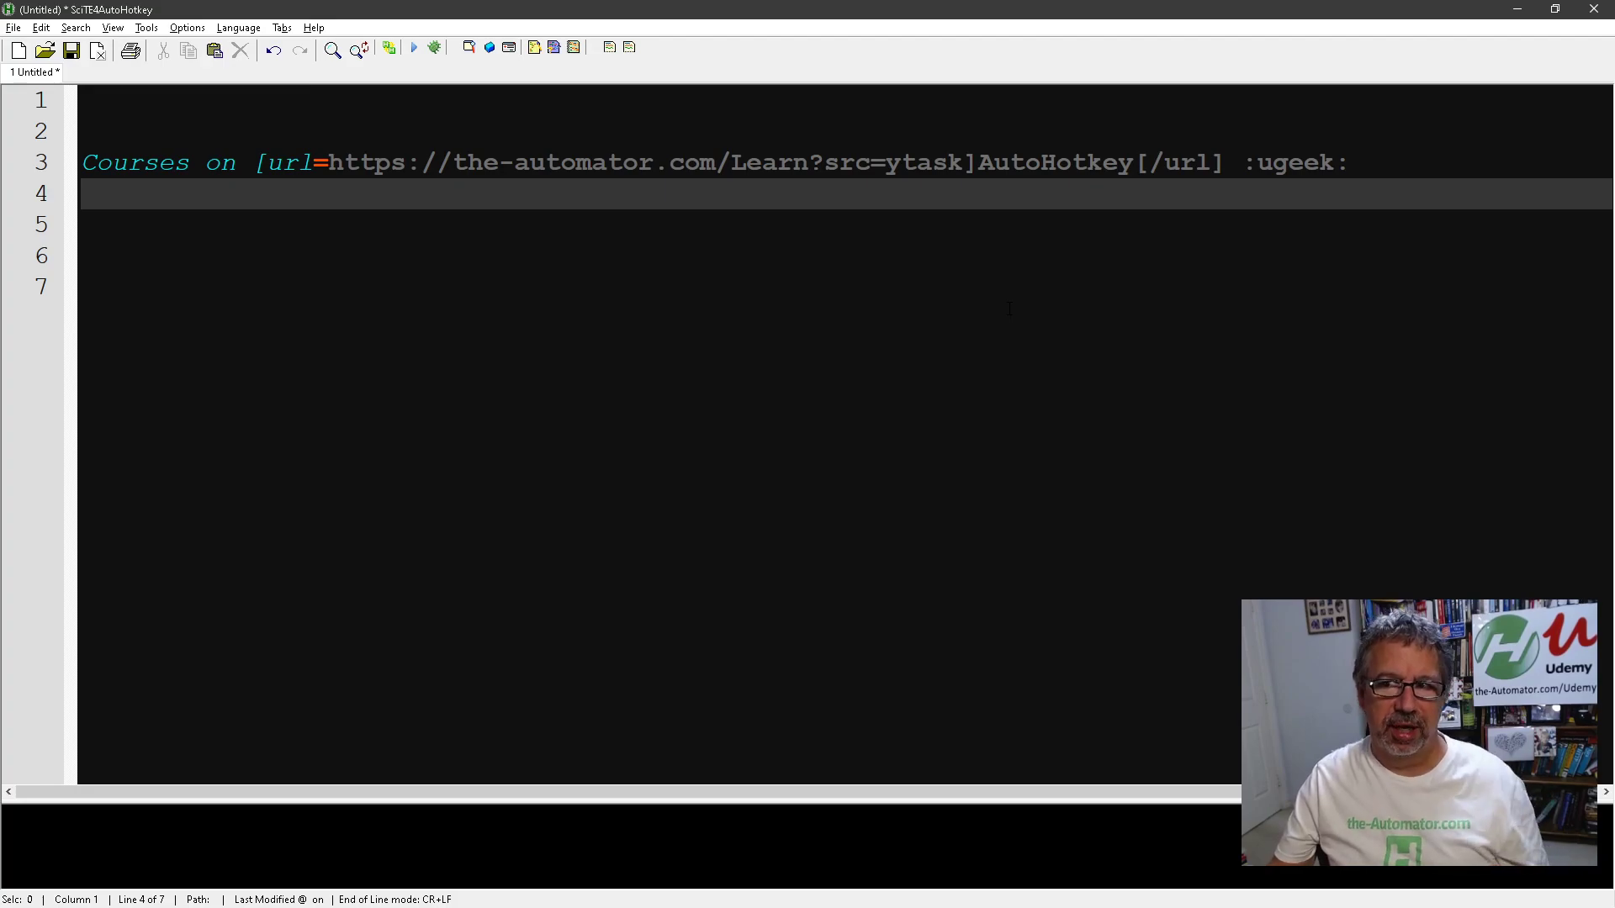